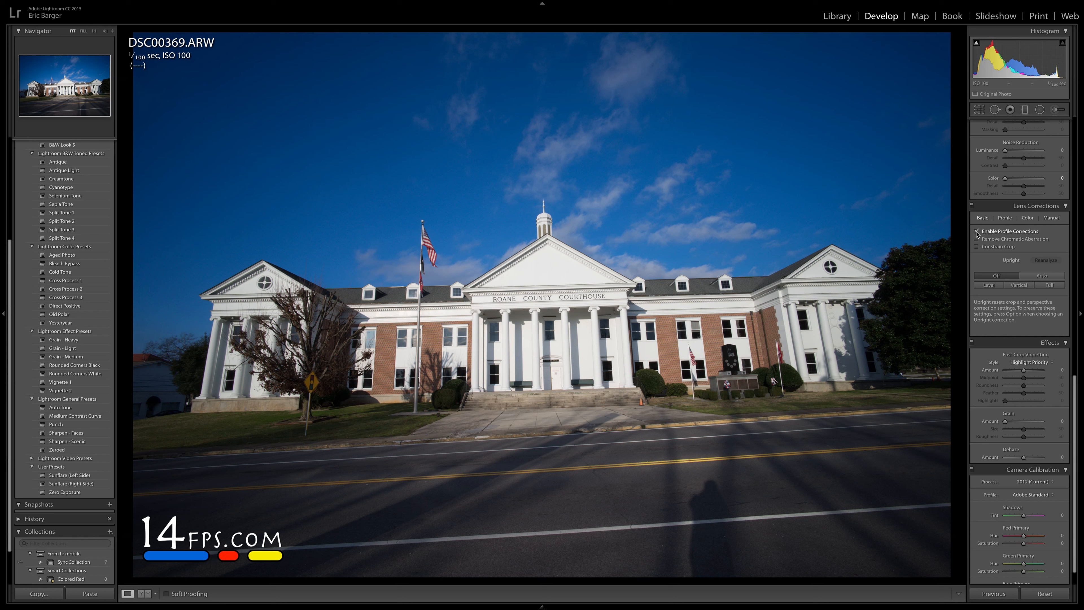
Enable lens profile corrections and choose the Voigtlander VM 15mm f/4.5 Super Wide Heliar III Aspherical profile.
left_click(1005, 217)
left_click(1009, 231)
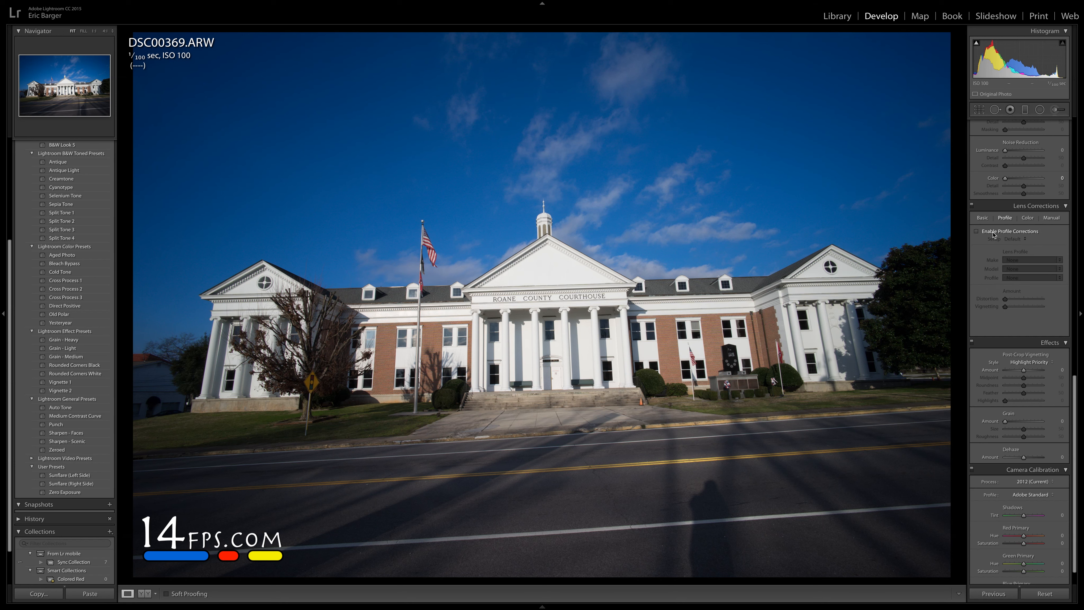
left_click(1013, 259)
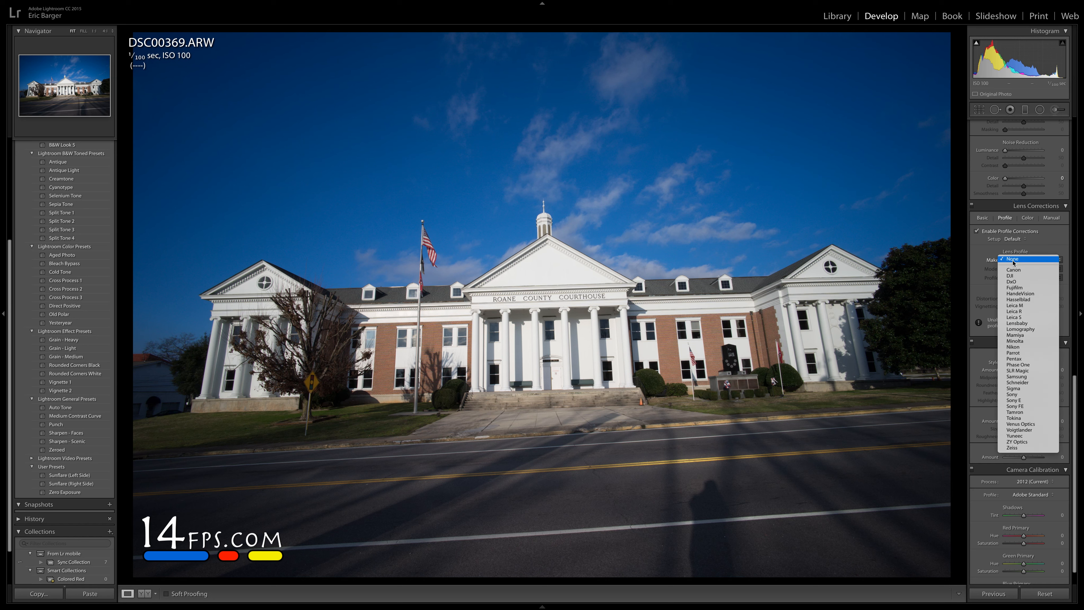
left_click(1019, 430)
left_click(1028, 269)
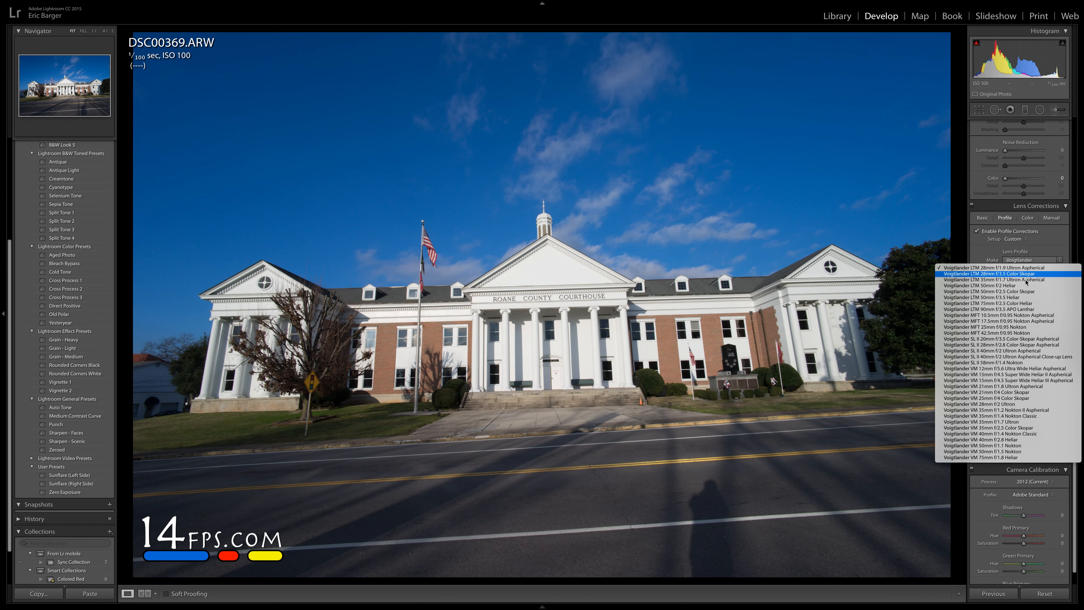
left_click(1019, 380)
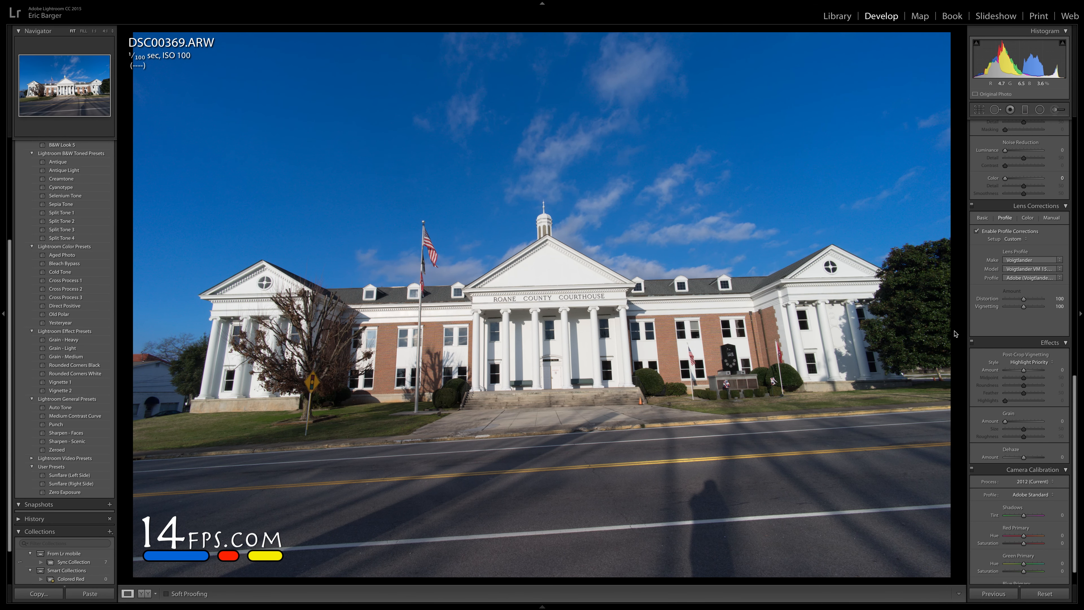
Apply the Level Upright correction to the courthouse photo.
scroll(988, 333, "down", 1)
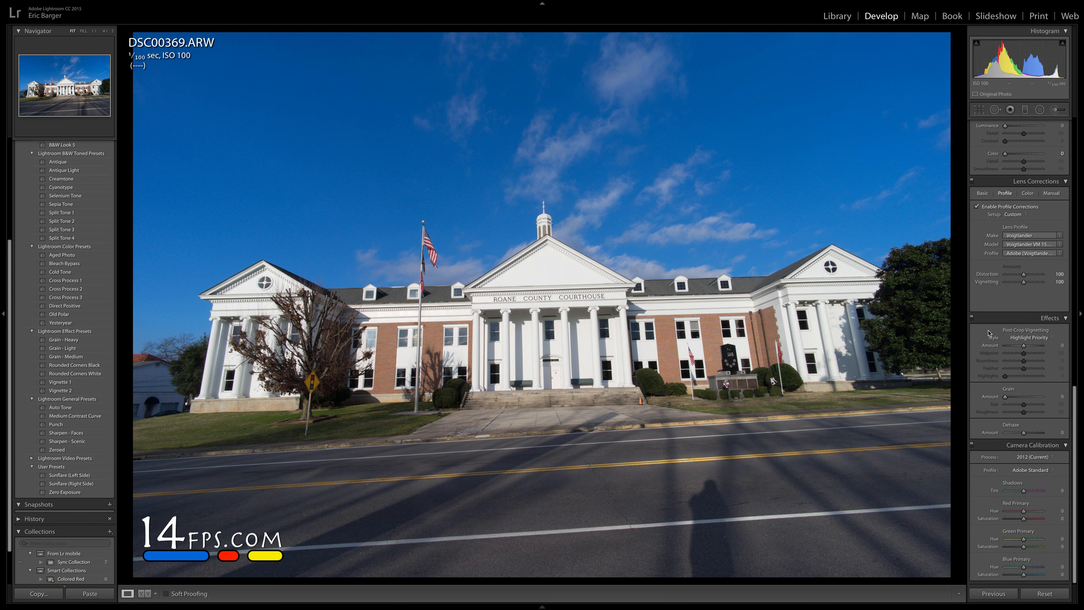
scroll(989, 299, "up", 2)
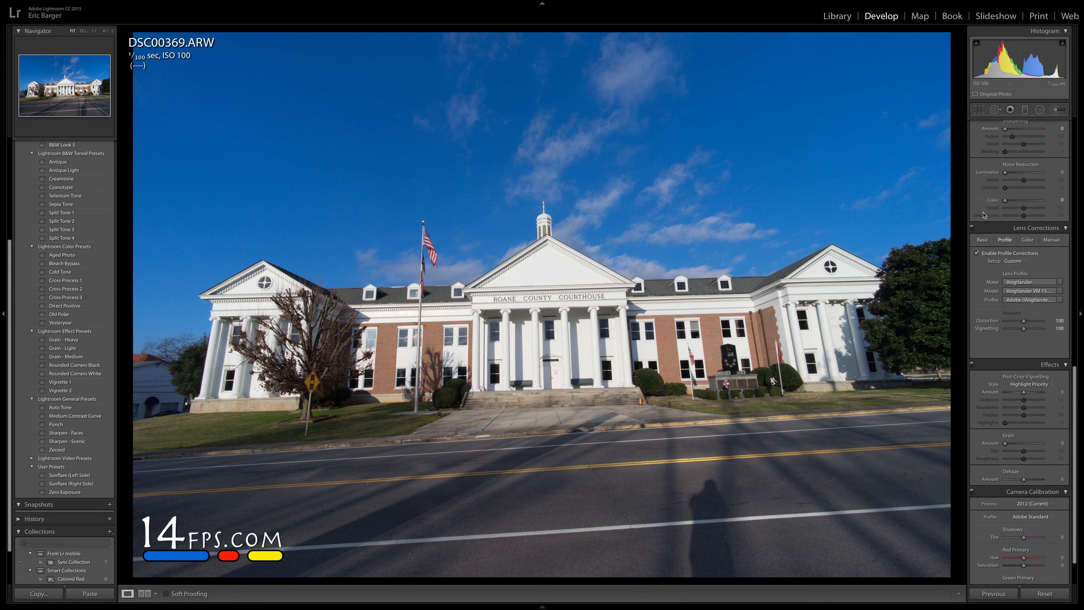
left_click(982, 240)
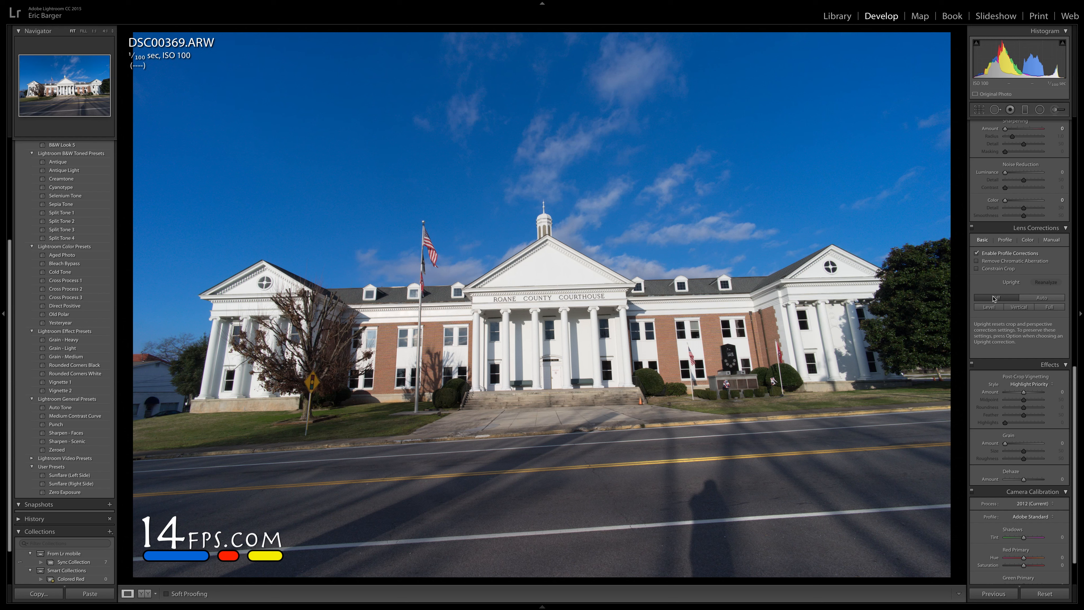
left_click(996, 309)
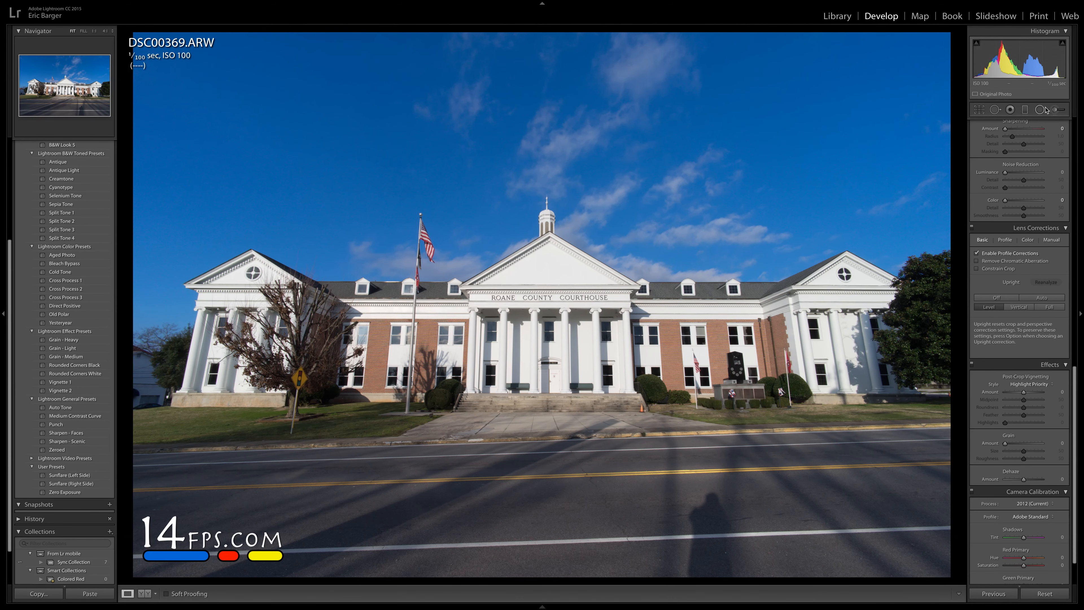
Try rotating the photo to an angle of about -2.19 in the Crop & Straighten tool, and leave the tool.
left_click(978, 109)
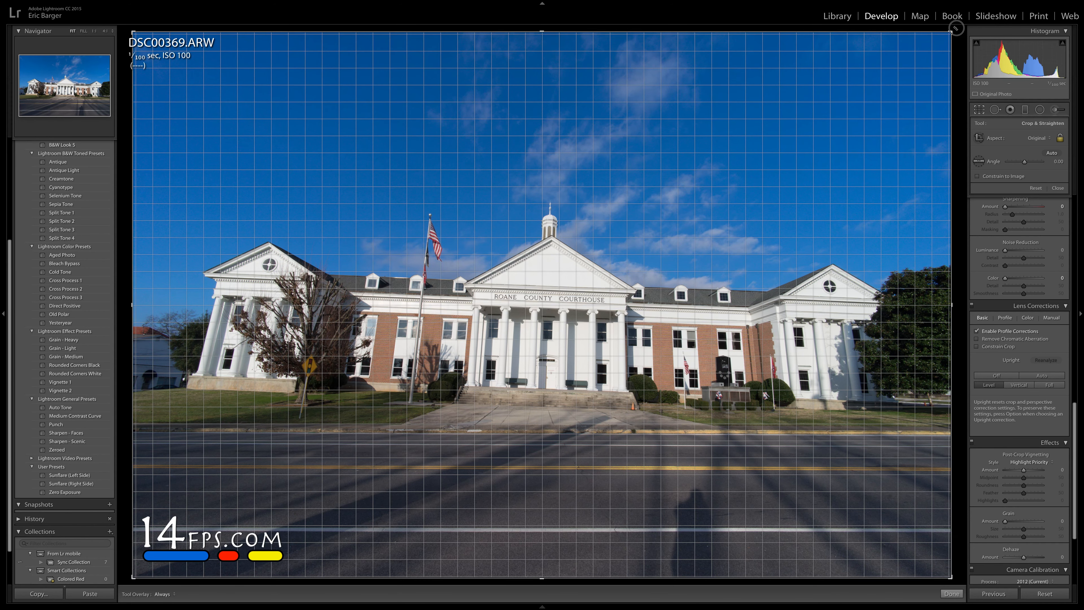
left_click_drag(955, 28, 937, 17)
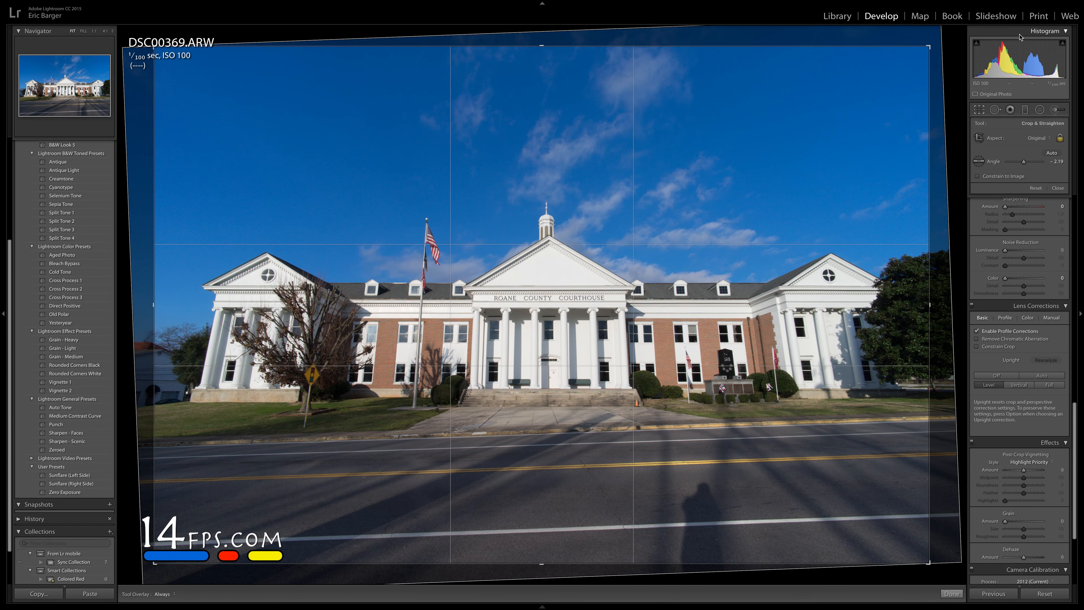
key("r")
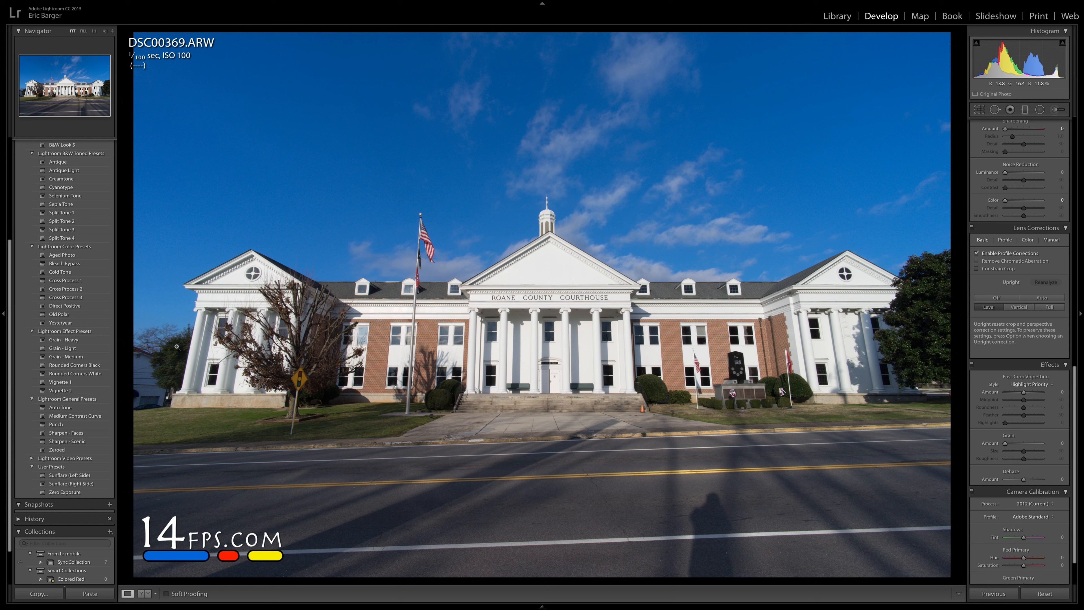
Apply the Vertical Upright correction and straighten the photo with a crop rotation of about -2.61.
left_click(1019, 307)
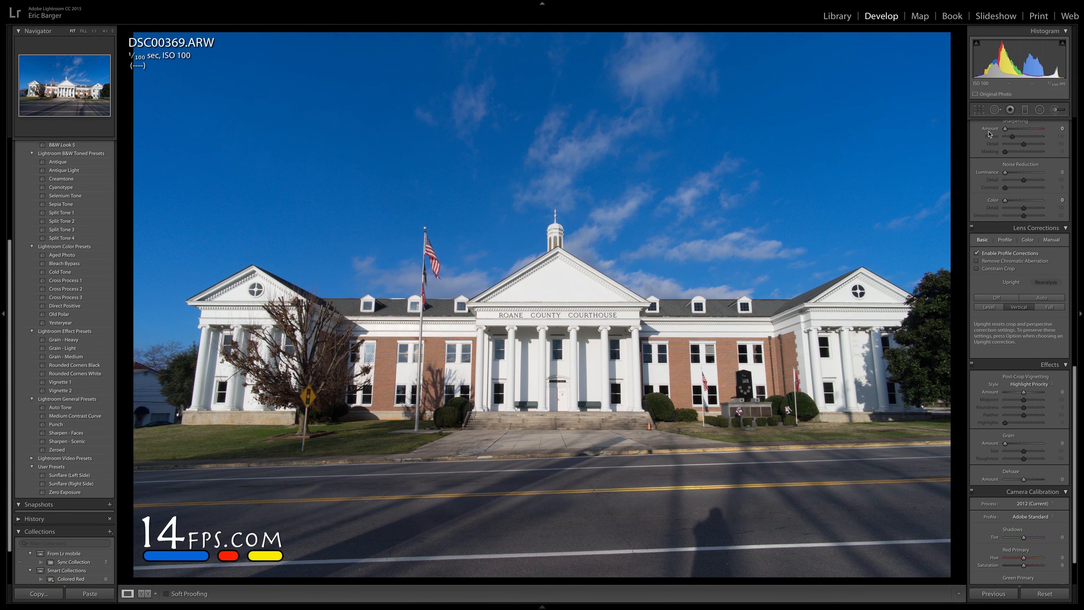
left_click(978, 109)
left_click_drag(953, 30, 938, 13)
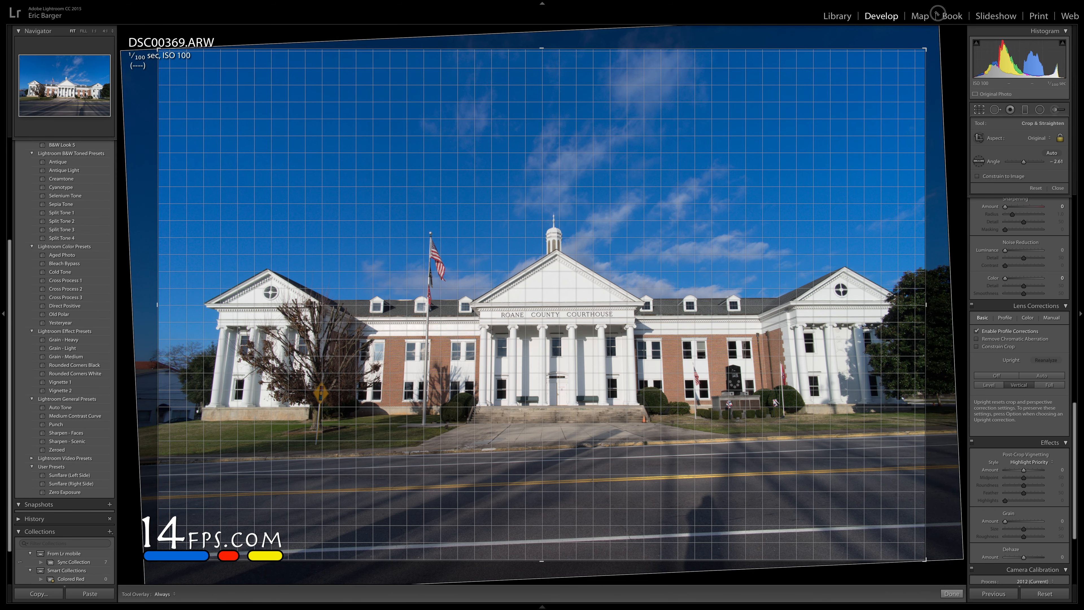
left_click_drag(938, 12, 938, 14)
key("Return")
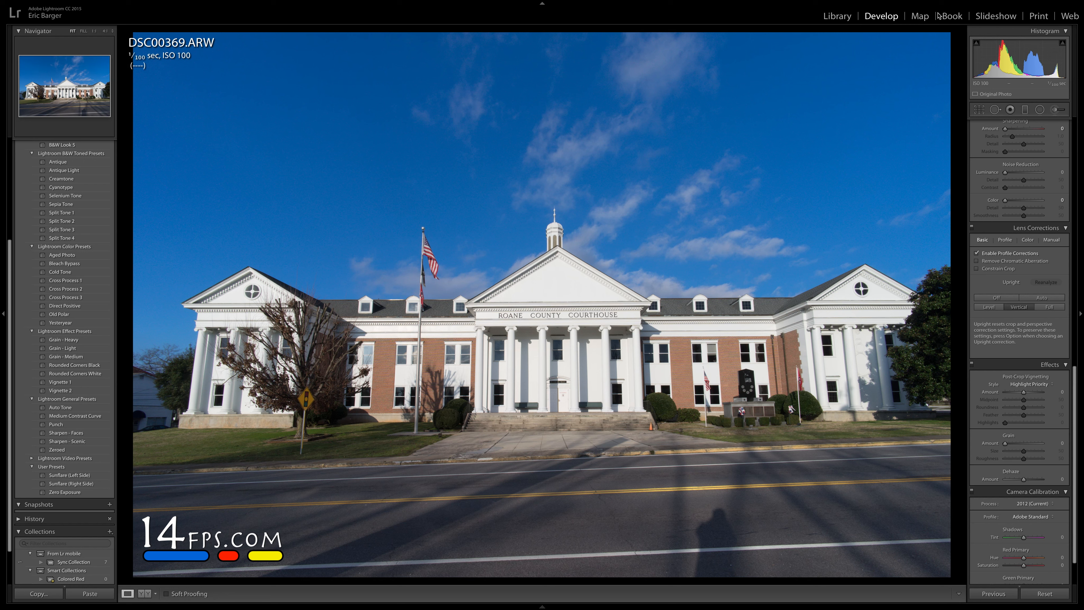
Apply automatic tone adjustments and set the exposure to +0.20.
scroll(1028, 240, "up", 10)
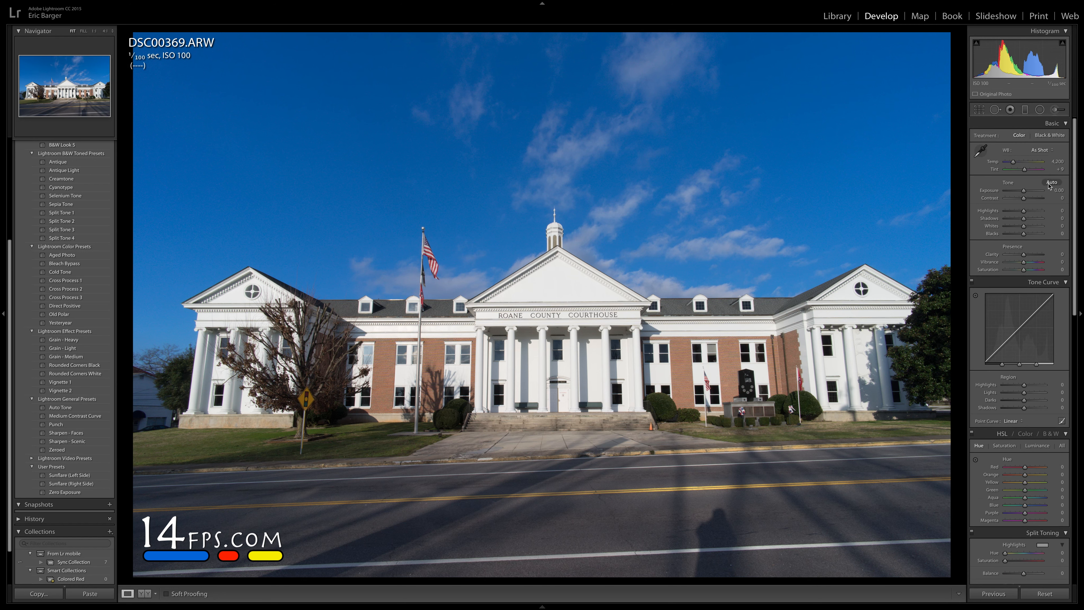
left_click(1050, 182)
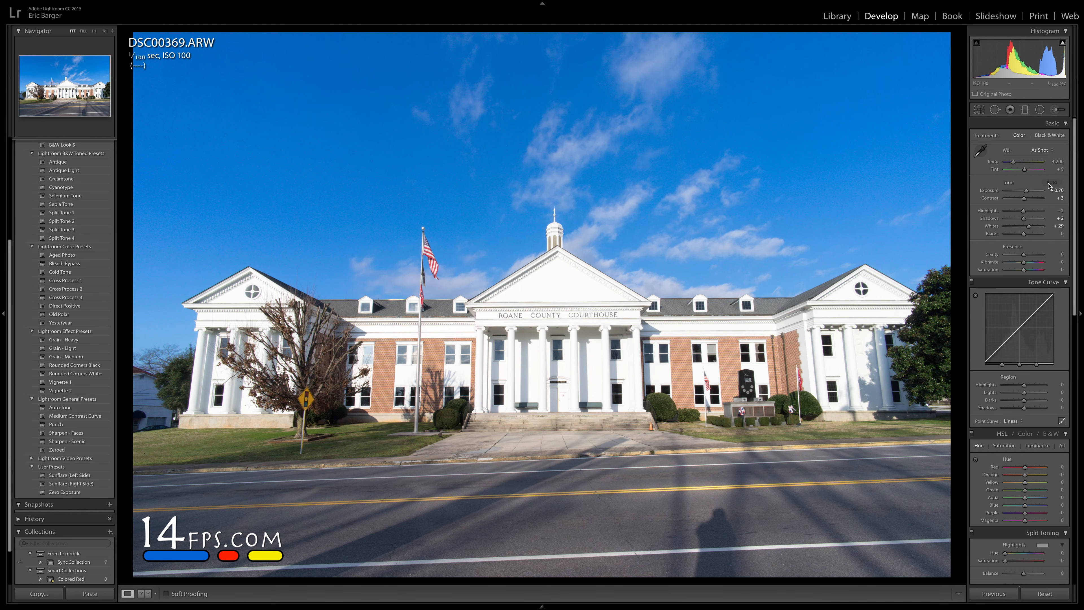
left_click_drag(1027, 192, 1025, 193)
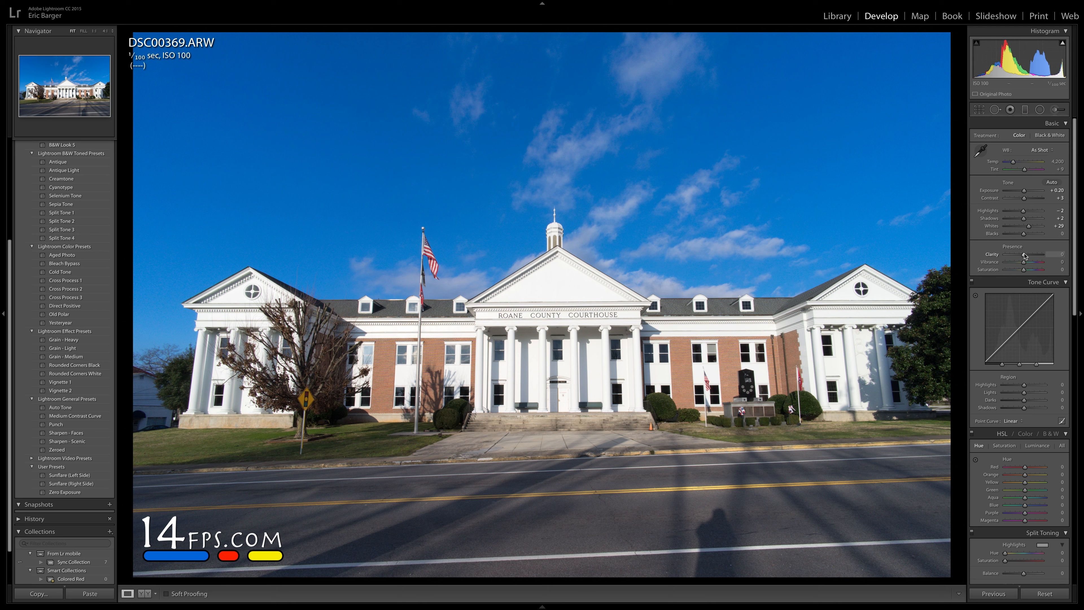
Set clarity to +31 and vibrance to -3, and override both with the Punch preset.
left_click_drag(1024, 256, 1024, 265)
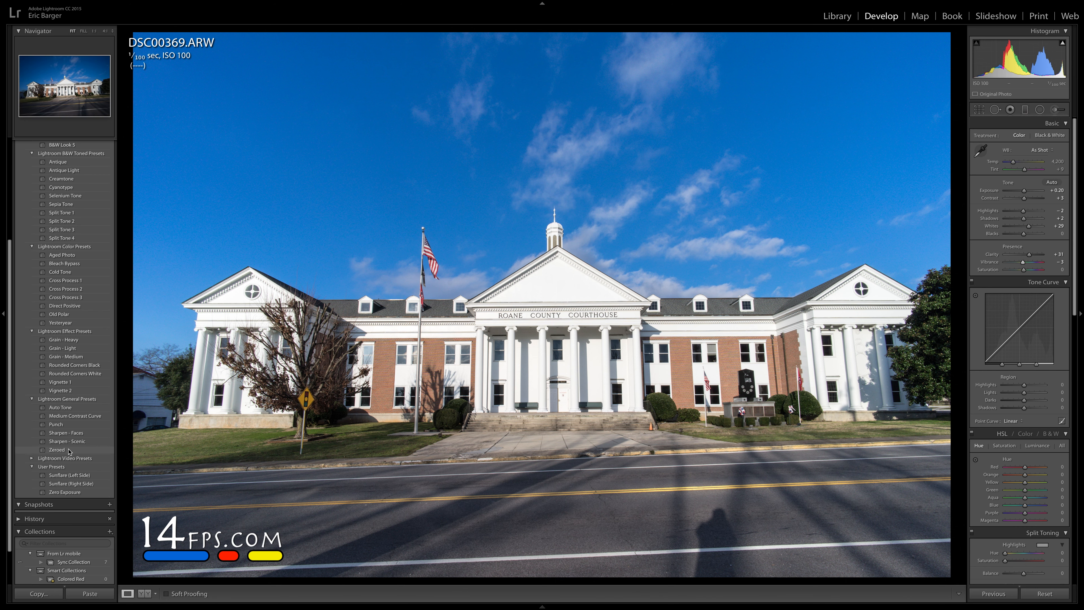
left_click(57, 425)
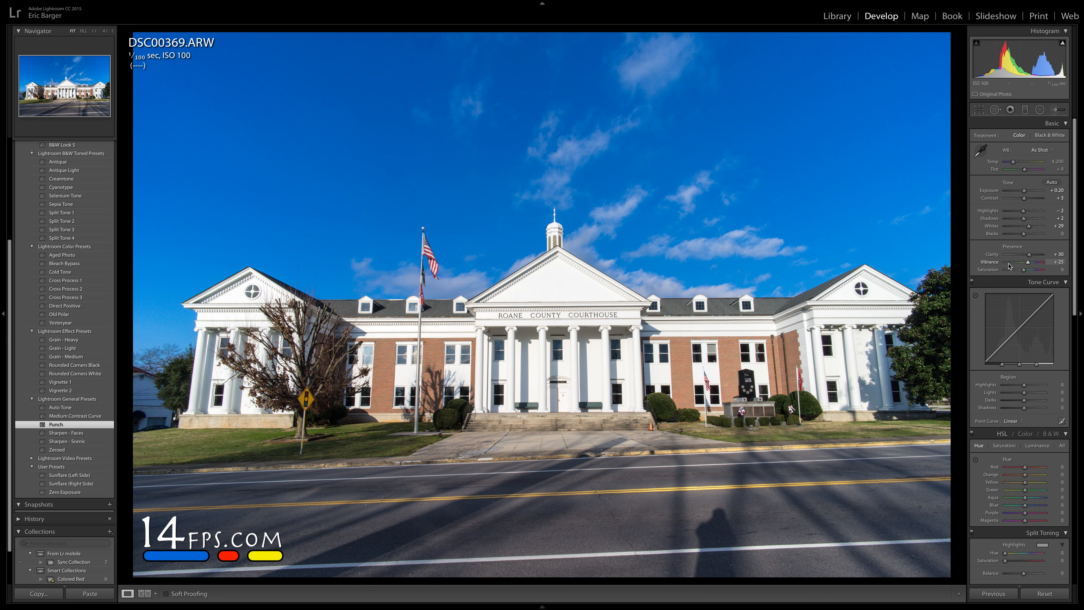
Set the sharpening amount to 29 and use the mask preview to set the sharpening masking to 56.
scroll(1013, 362, "down", 5)
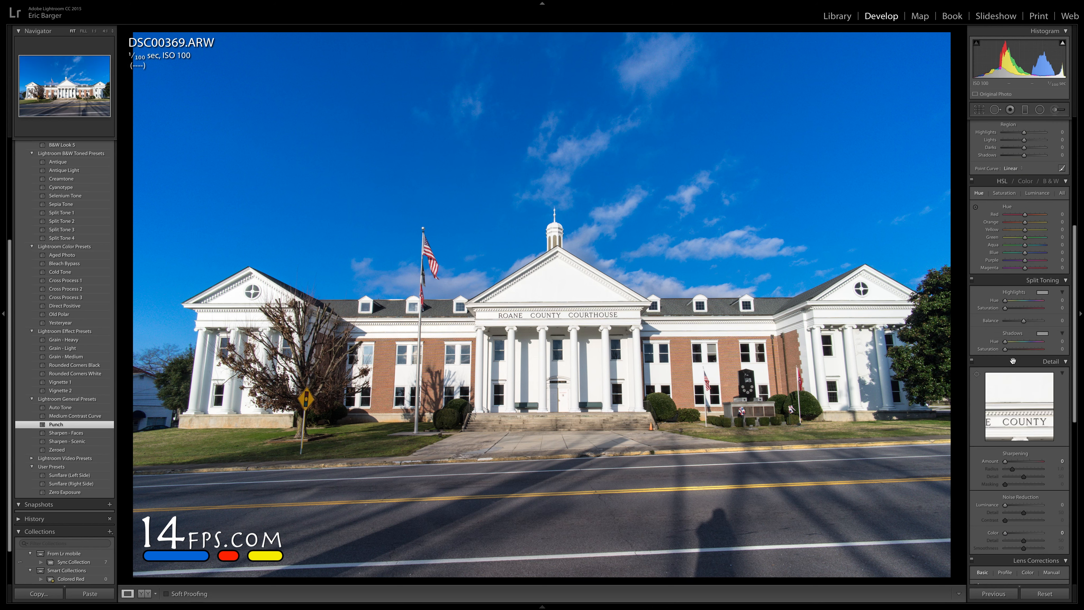
scroll(1013, 362, "down", 3)
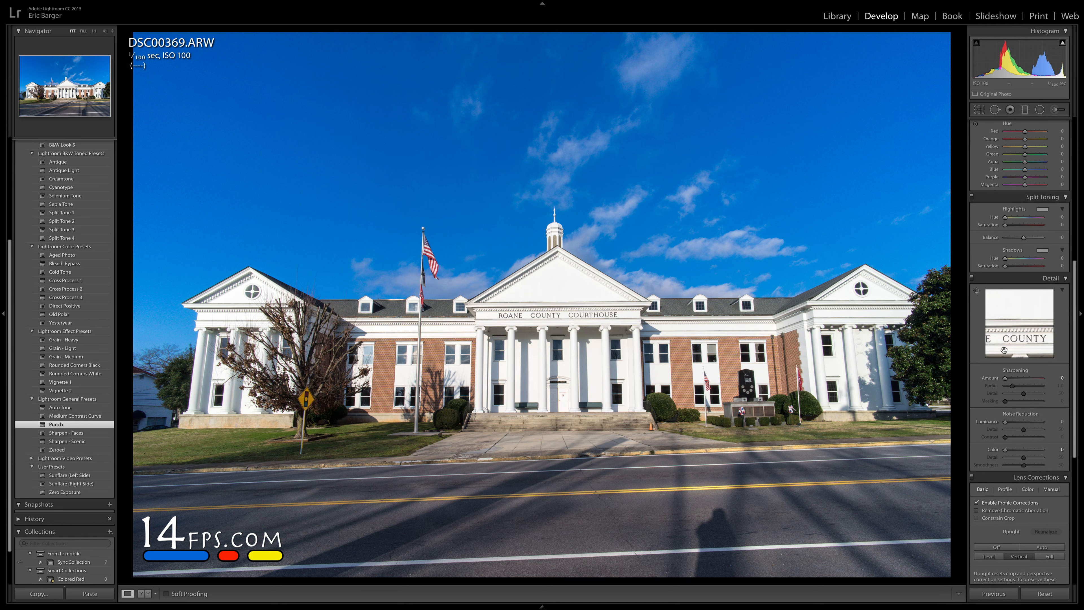
left_click_drag(1008, 400, 1012, 378)
left_click(1010, 400)
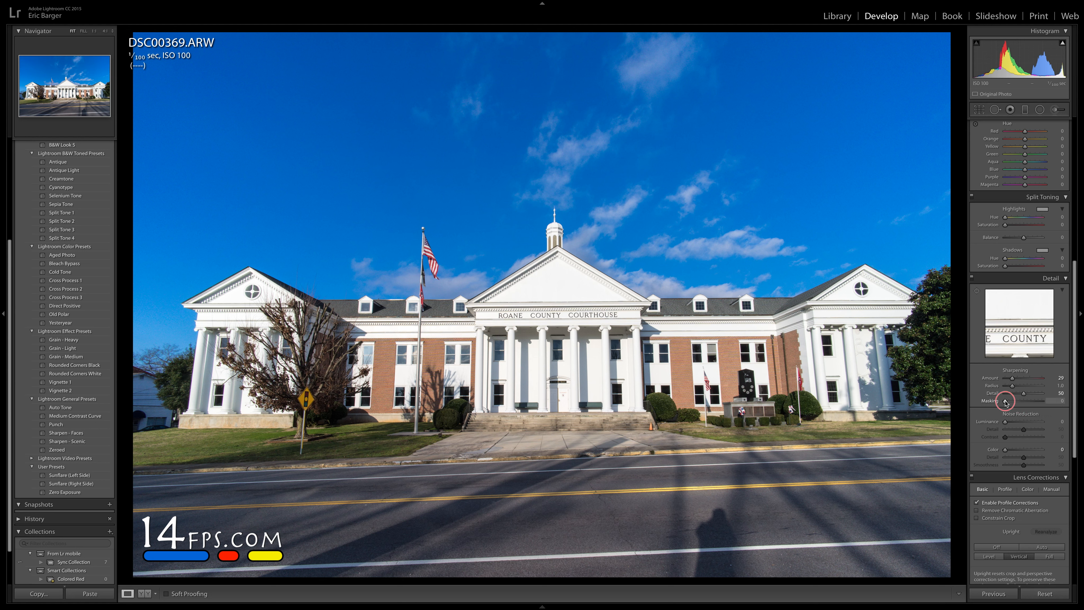
left_click_drag(1005, 400, 1007, 402)
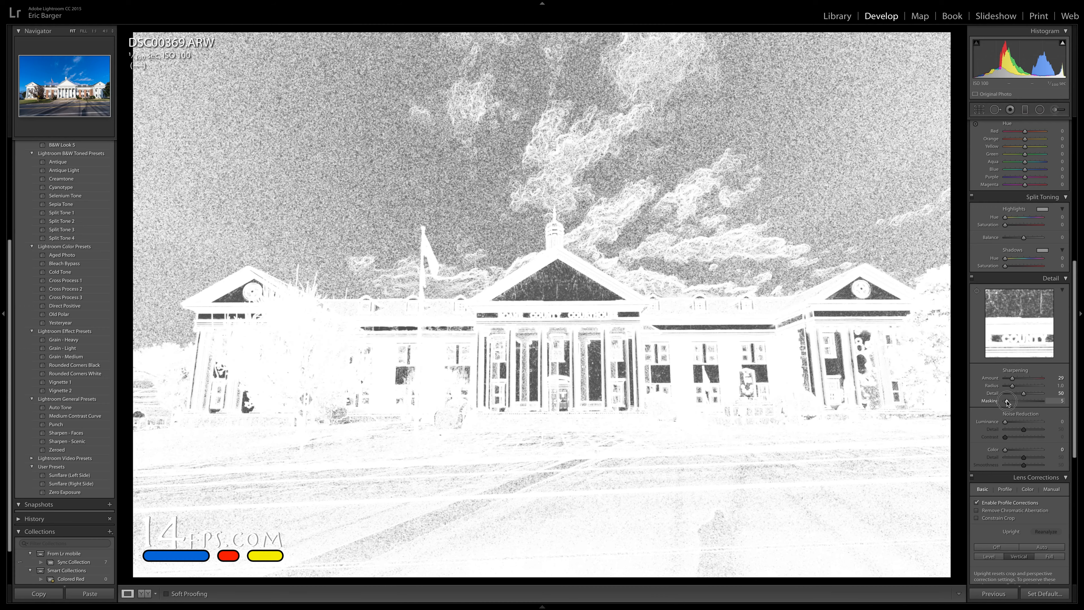
left_click_drag(1007, 402, 1034, 402)
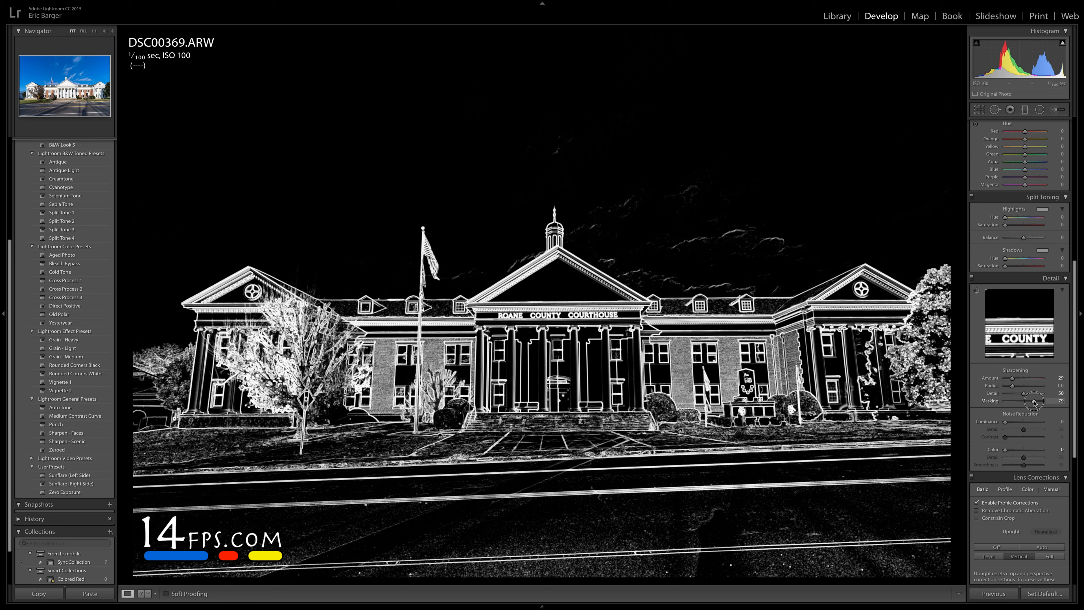
left_click_drag(1034, 402, 1034, 402)
Set the sharpening amount to 71, reduce it fully for comparison, and raise it again.
left_click_drag(1034, 402, 1022, 378)
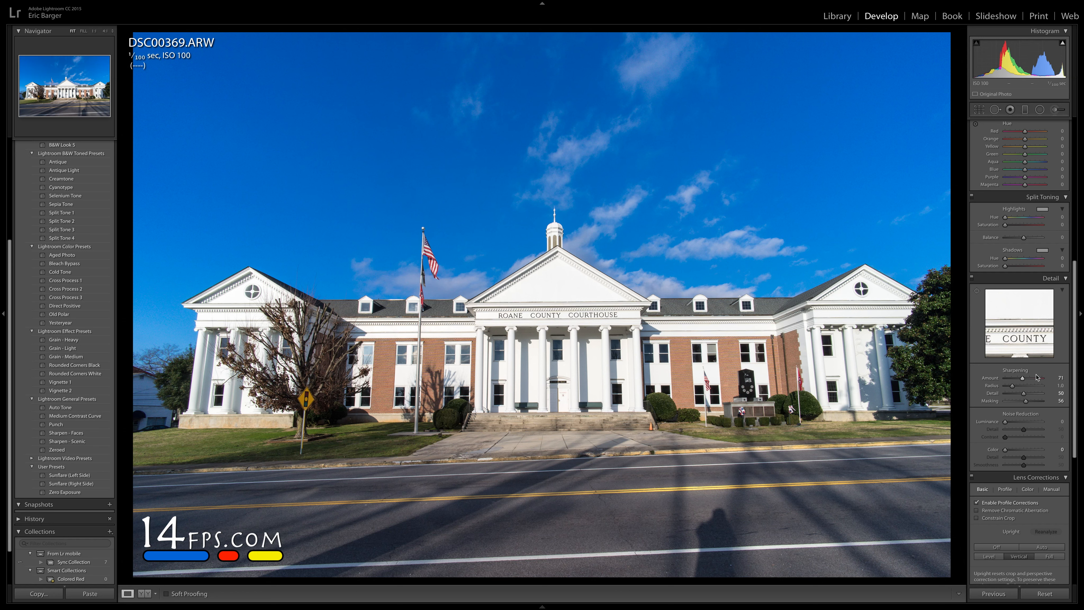
left_click_drag(1023, 380, 991, 381)
left_click_drag(1006, 378, 1018, 379)
Send the adjusted photo to Adobe Photoshop CC 2015 for editing.
scroll(1018, 183, "up", 15)
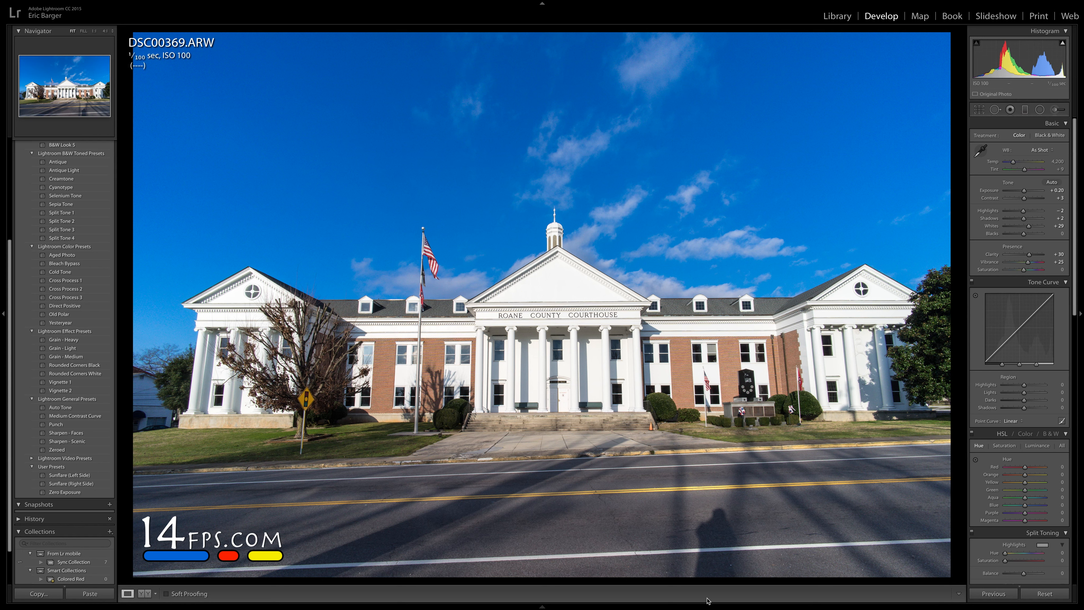
right_click(663, 478)
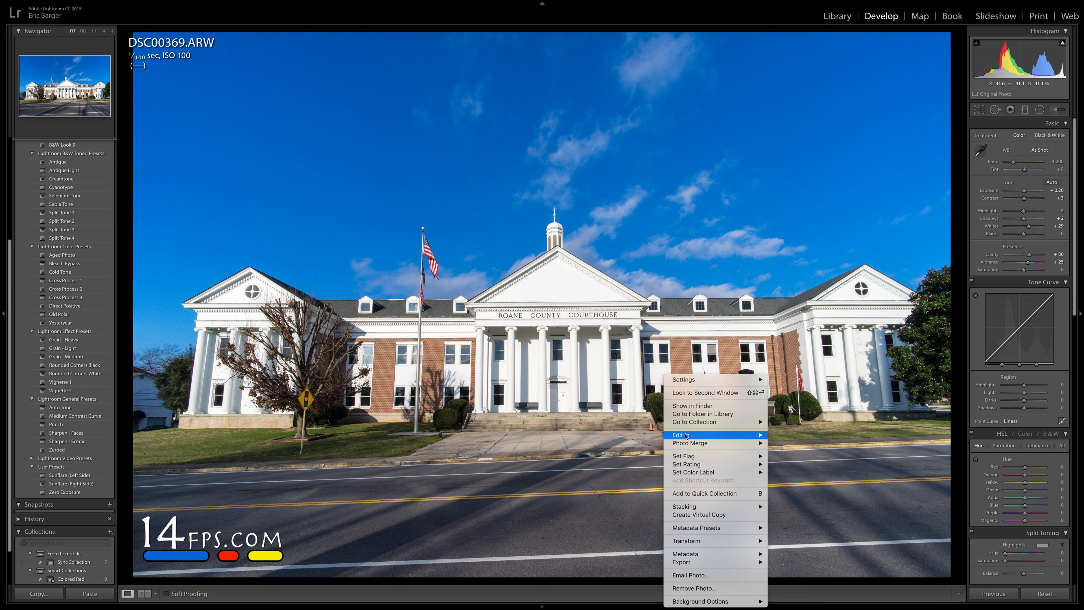
mouse_move(685, 434)
left_click(798, 435)
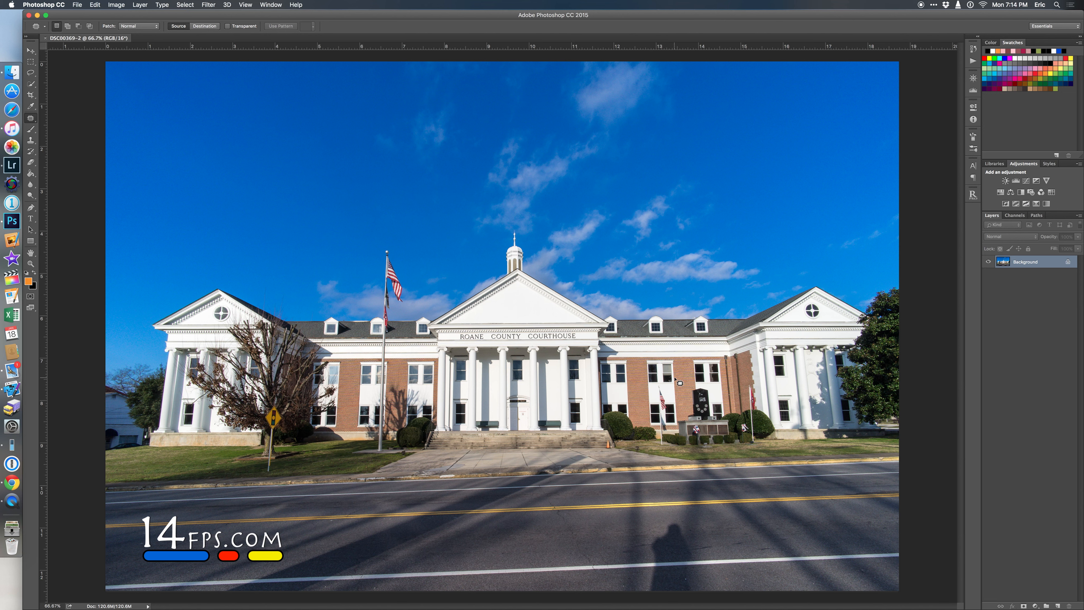
Outline the photographer's shadow on the road with the Patch tool.
left_click(32, 119)
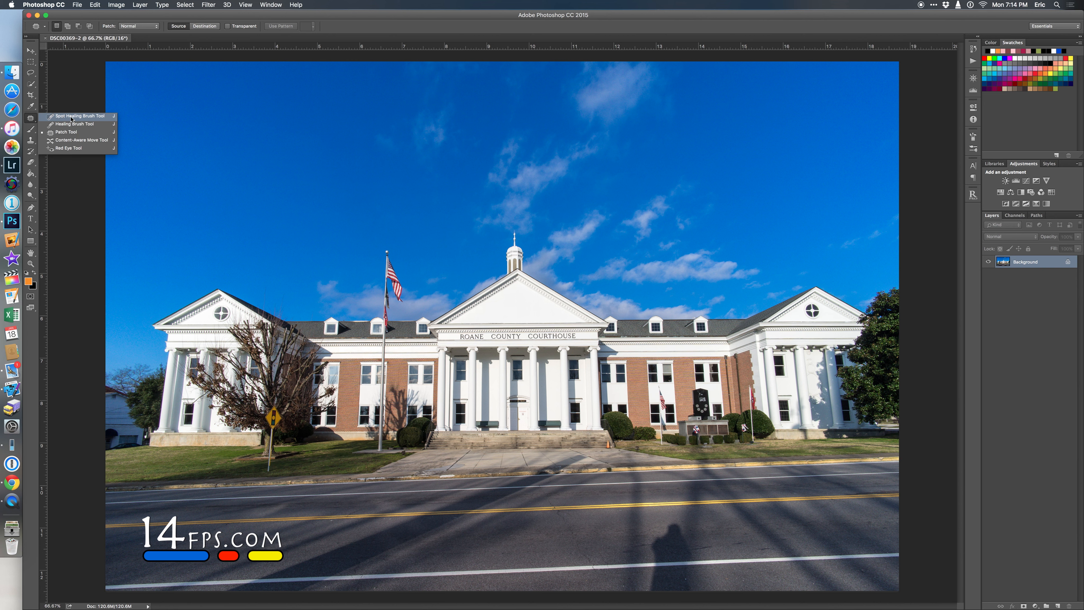
left_click(664, 522)
mouse_move(665, 522)
left_mouse_down()
mouse_move(648, 548)
mouse_move(649, 579)
mouse_move(692, 581)
mouse_move(686, 531)
mouse_move(667, 527)
left_mouse_up()
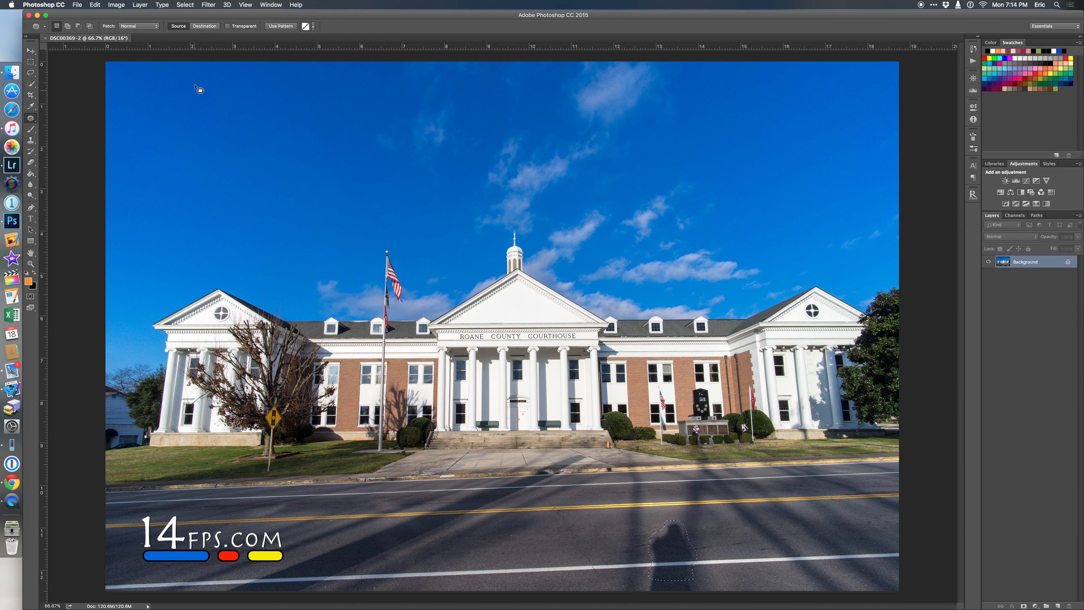
Keep the patch mode at Normal and replace the outlined shadow with clean road just to its right, matching the white line.
left_click(146, 27)
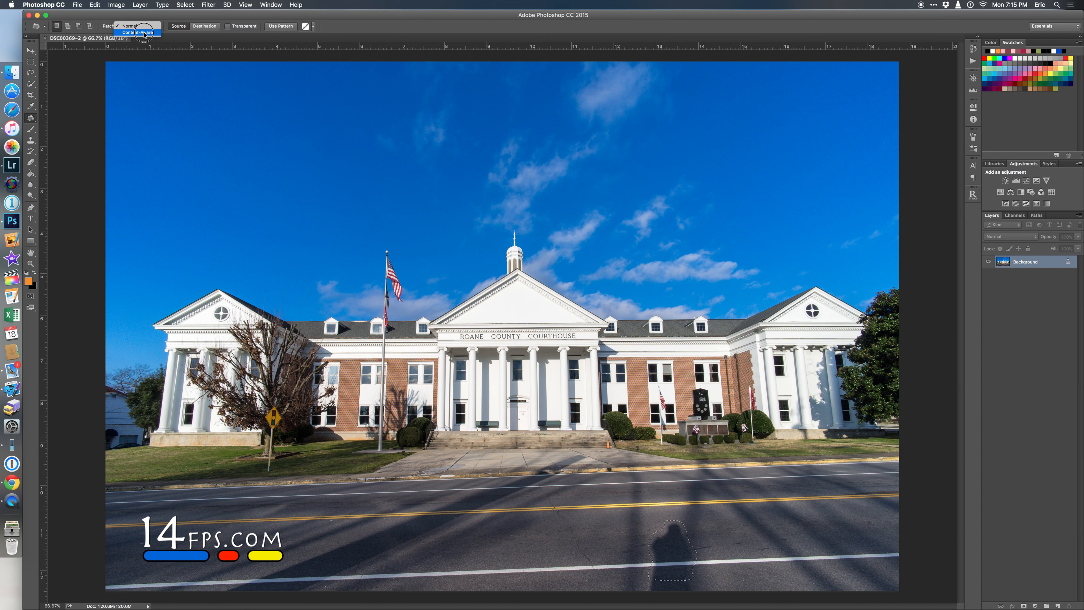
left_click(144, 27)
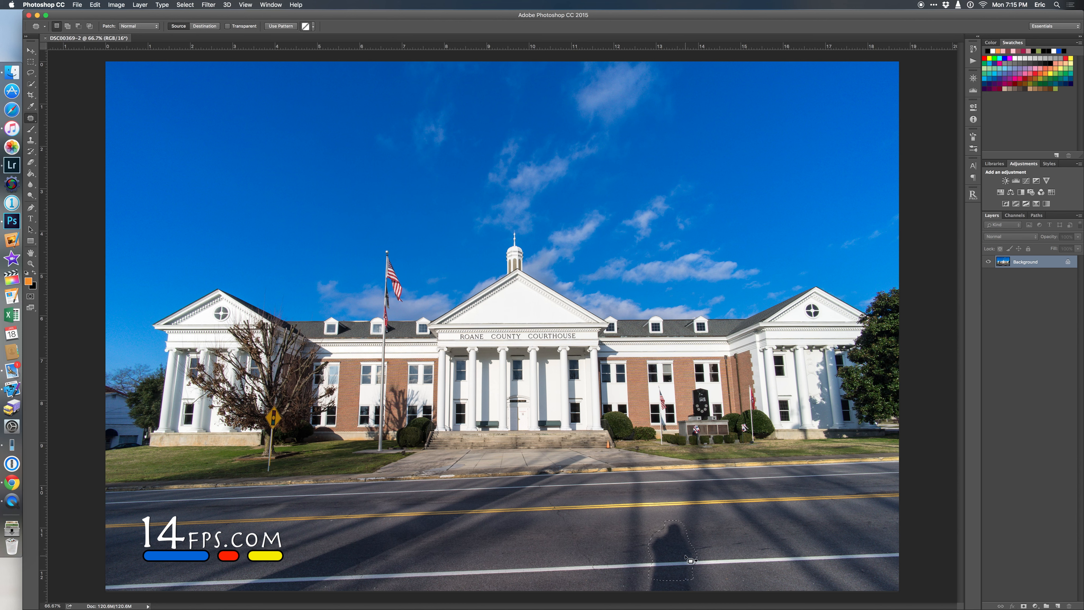
left_click_drag(685, 555, 720, 554)
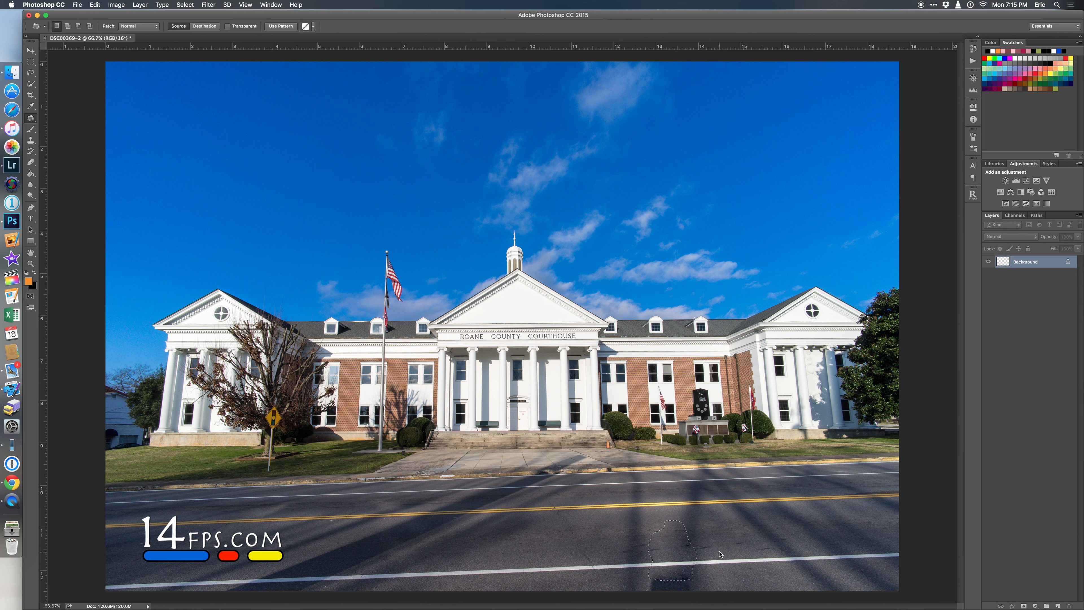
Deselect the patched area, close the document with its changes saved, and return to Lightroom.
key("super+d")
left_click(29, 15)
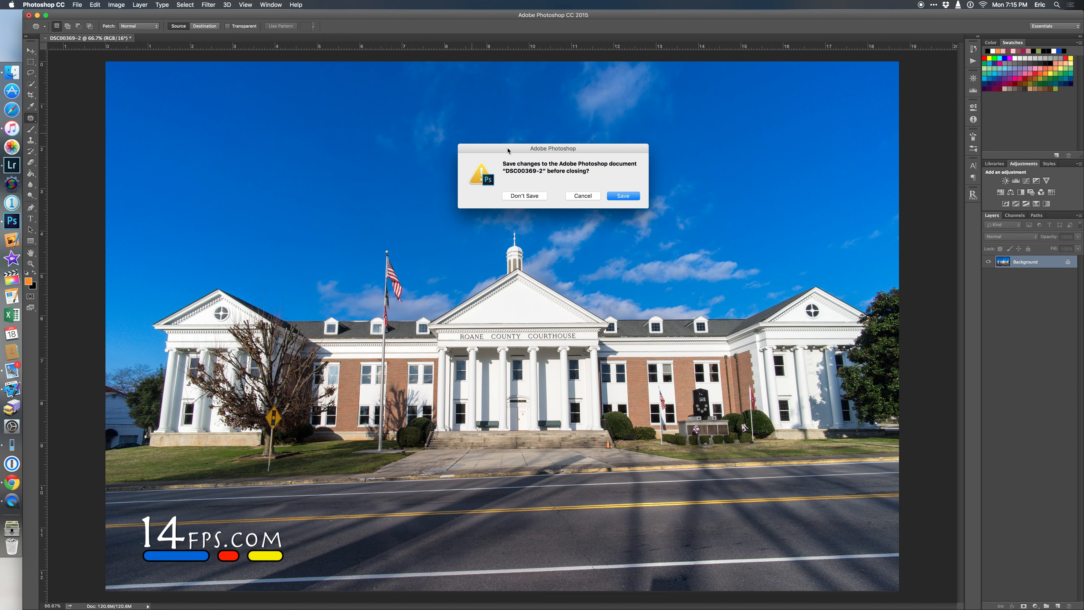
left_click(621, 195)
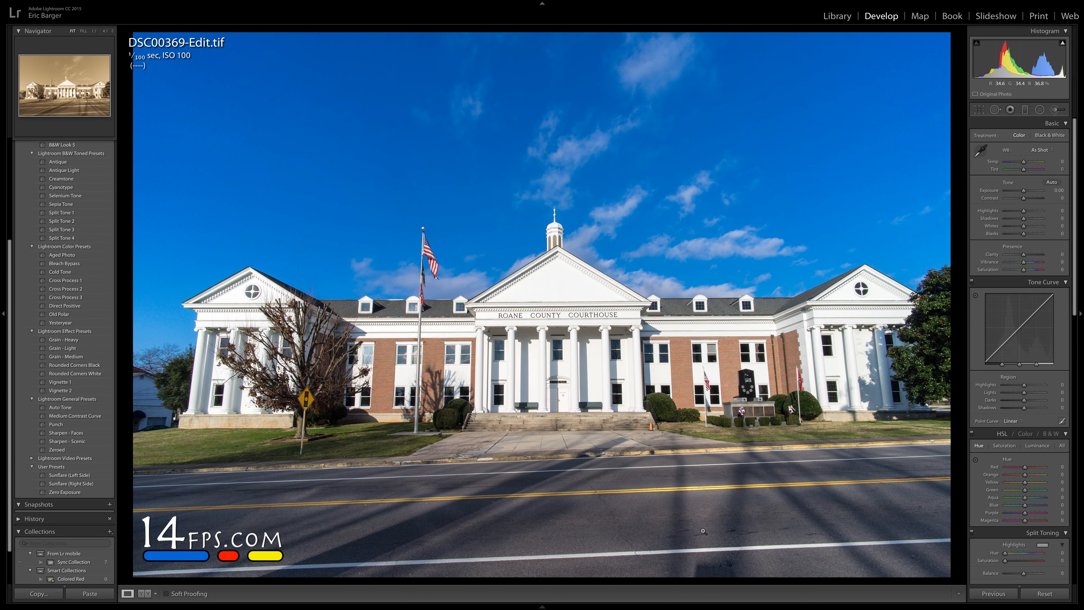
Crop DSC00369-Edit.tif to a wider custom aspect, trimming the lower road and upper sky while keeping the full width.
left_click(979, 109)
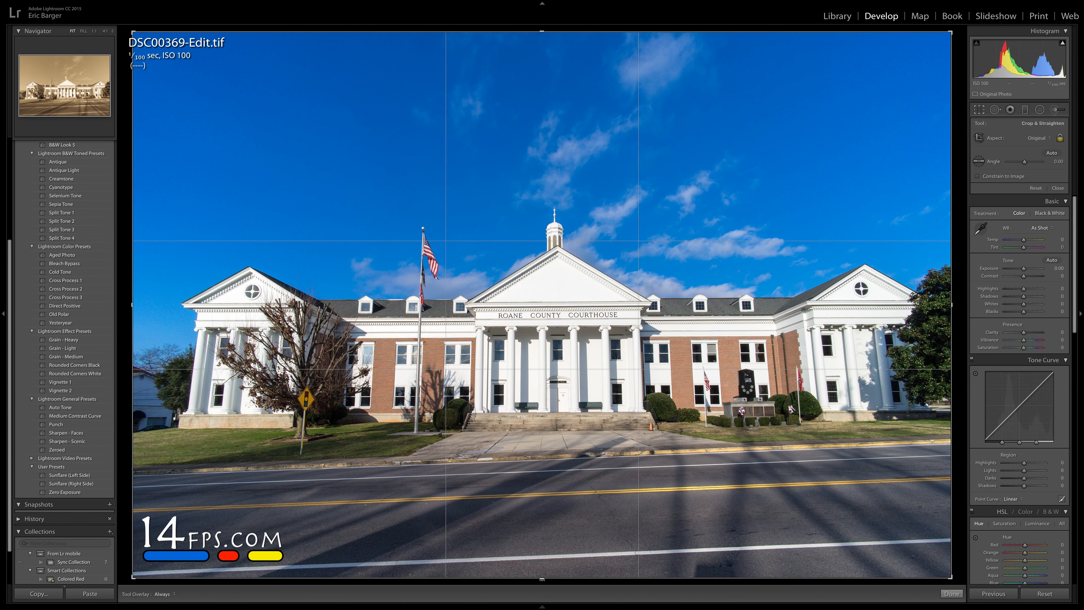
left_click_drag(542, 579, 542, 540)
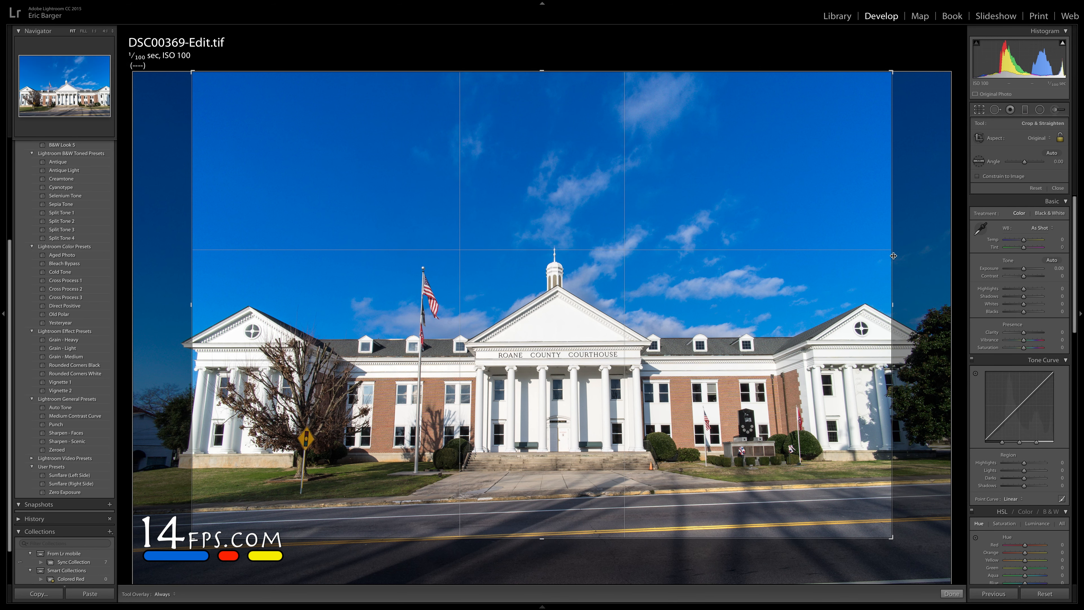
left_click_drag(893, 256, 938, 259)
left_click_drag(162, 72, 133, 72)
left_click_drag(539, 74, 538, 108)
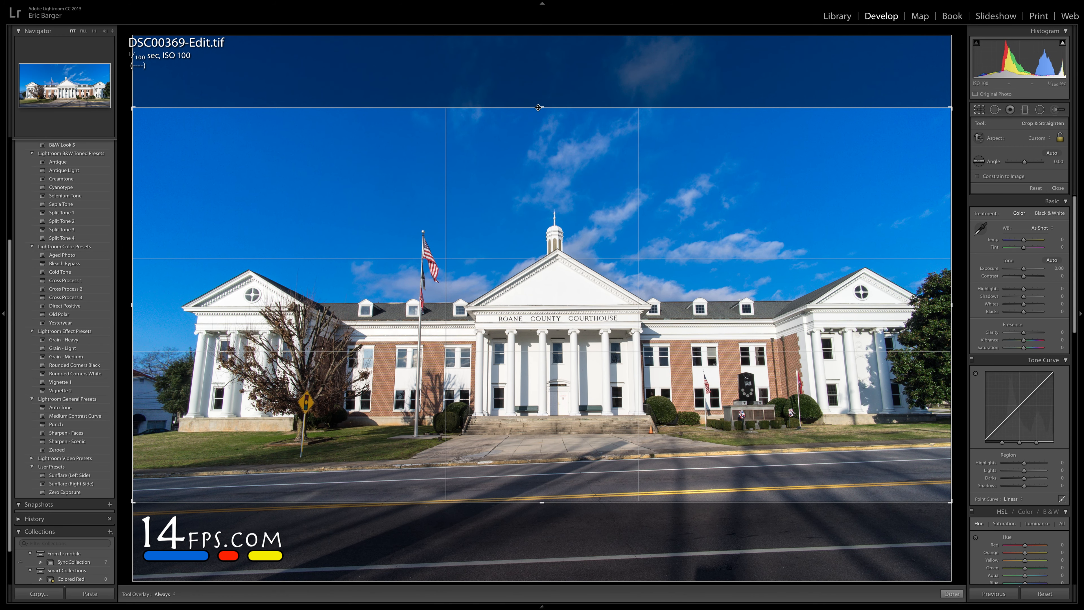
key("Return")
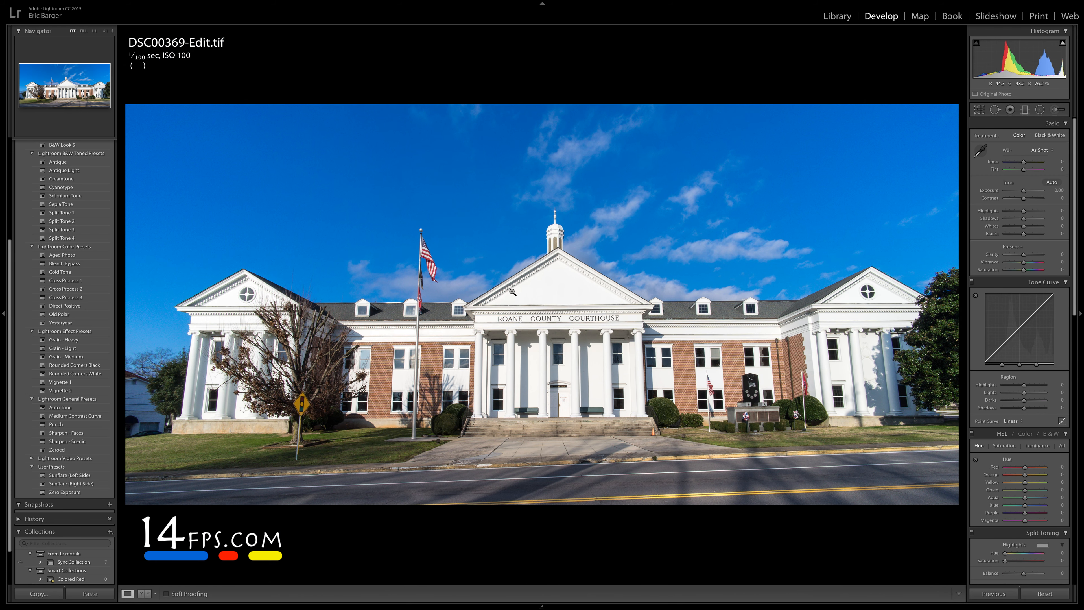